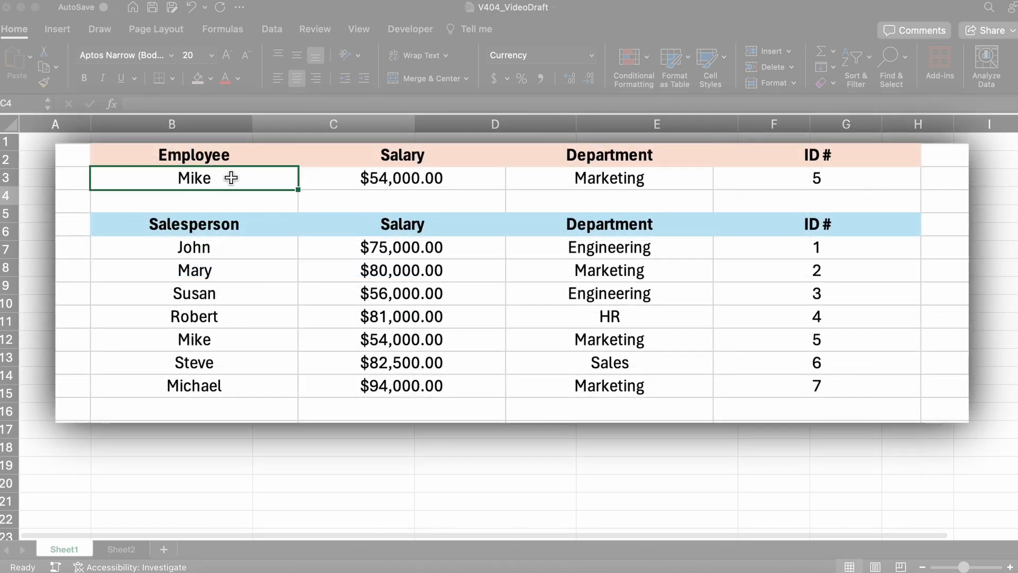
# Step: Replace the employee name in the lookup cell with the first, fourth and sixth listed salespeople's names in turn
pyautogui.write('John')
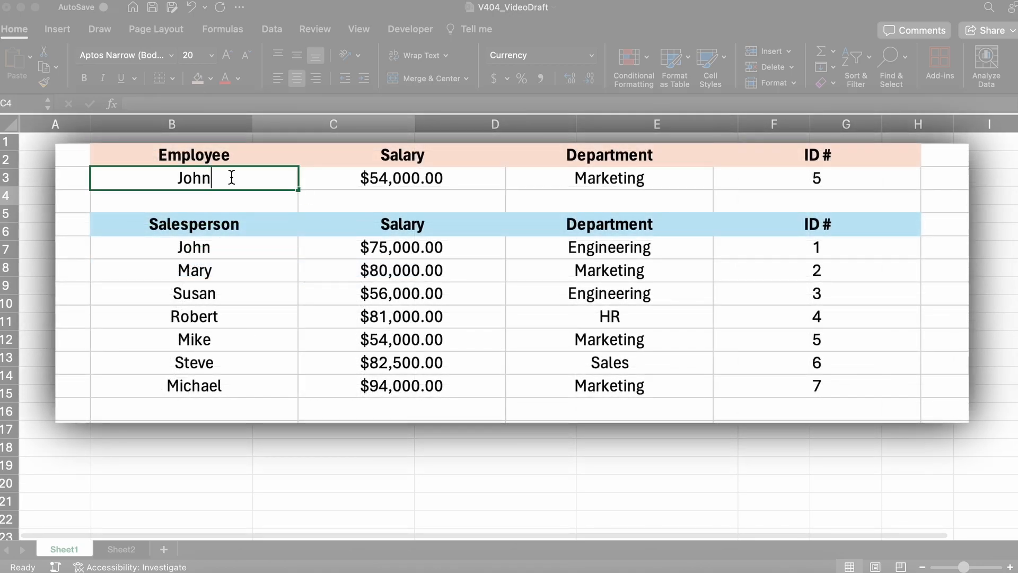
pyautogui.press('Return')
pyautogui.click(232, 177)
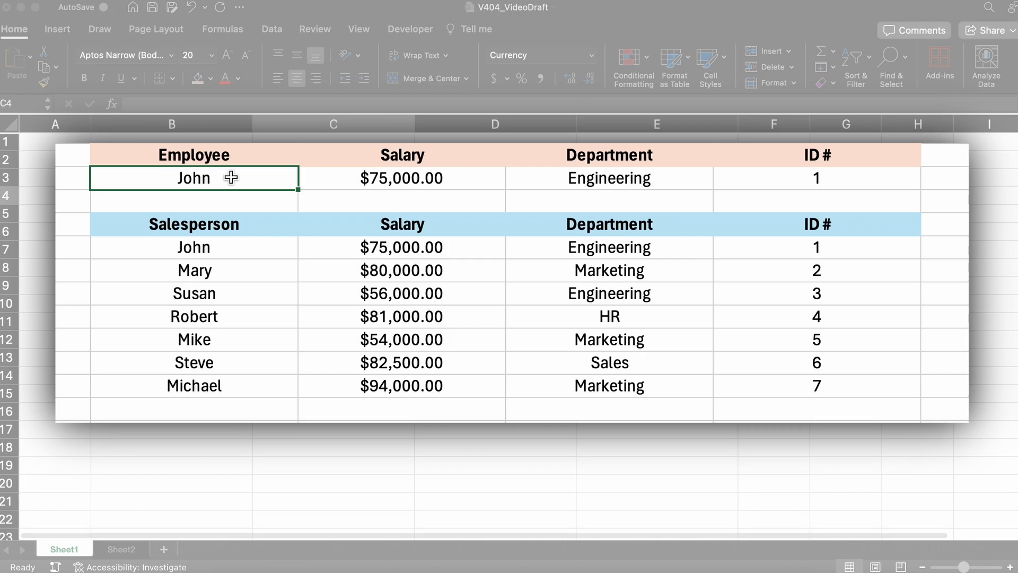
pyautogui.write('Robert')
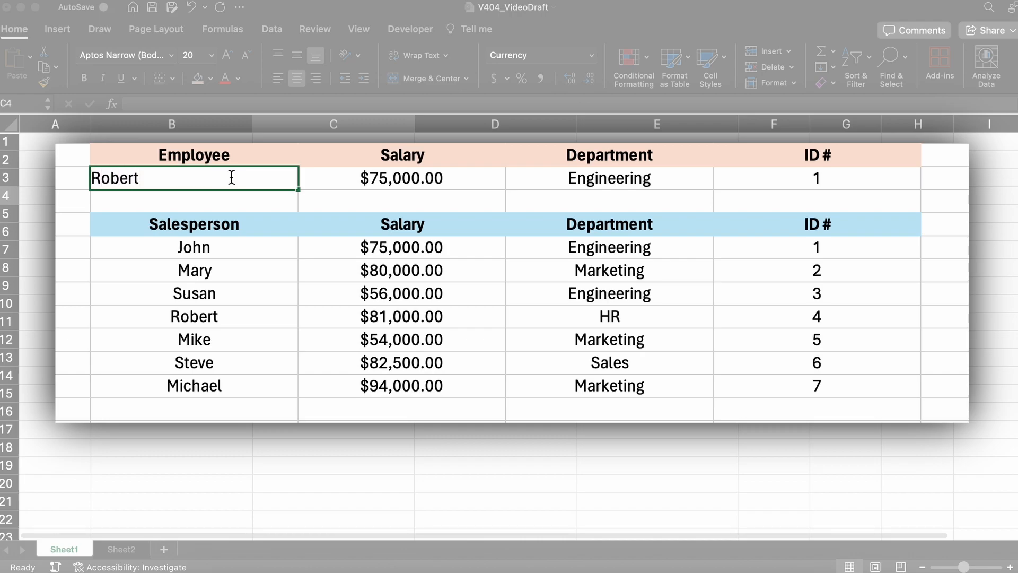
pyautogui.press('Return')
pyautogui.click(231, 177)
pyautogui.write('Steve')
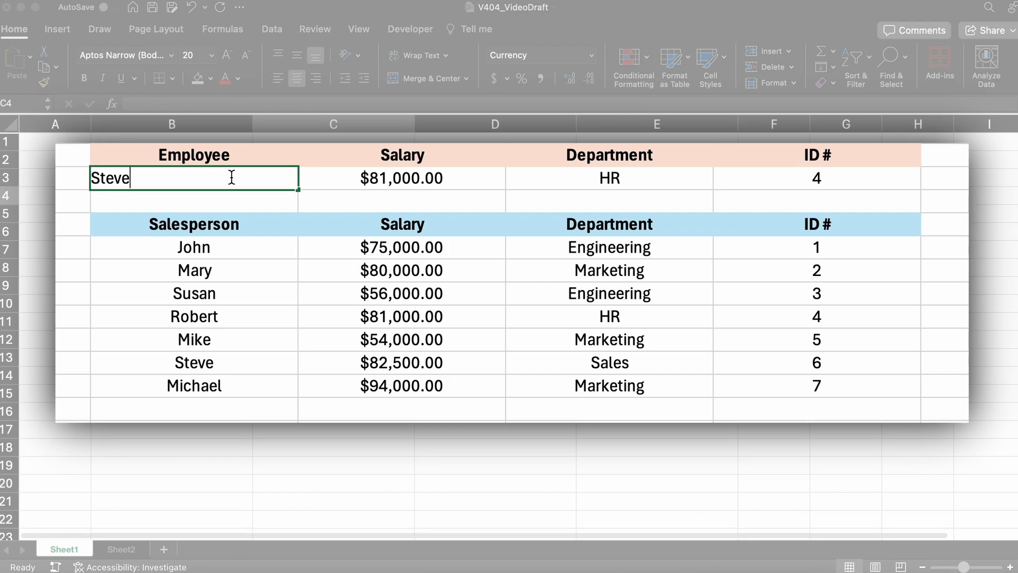
pyautogui.press('Return')
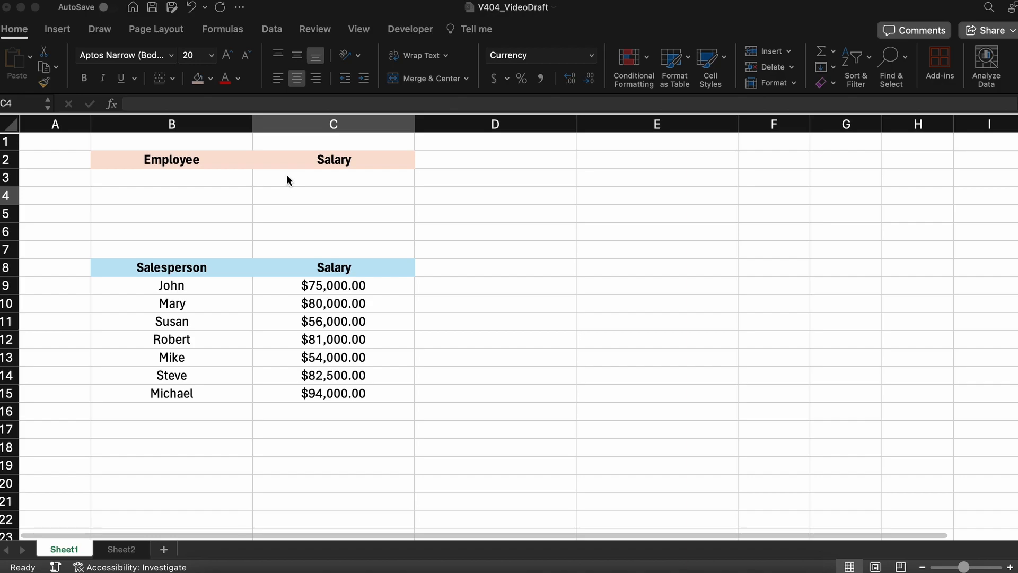
# Step: Enter the first listed salesperson's name in cell B3 as the employee to look up
pyautogui.click(241, 177)
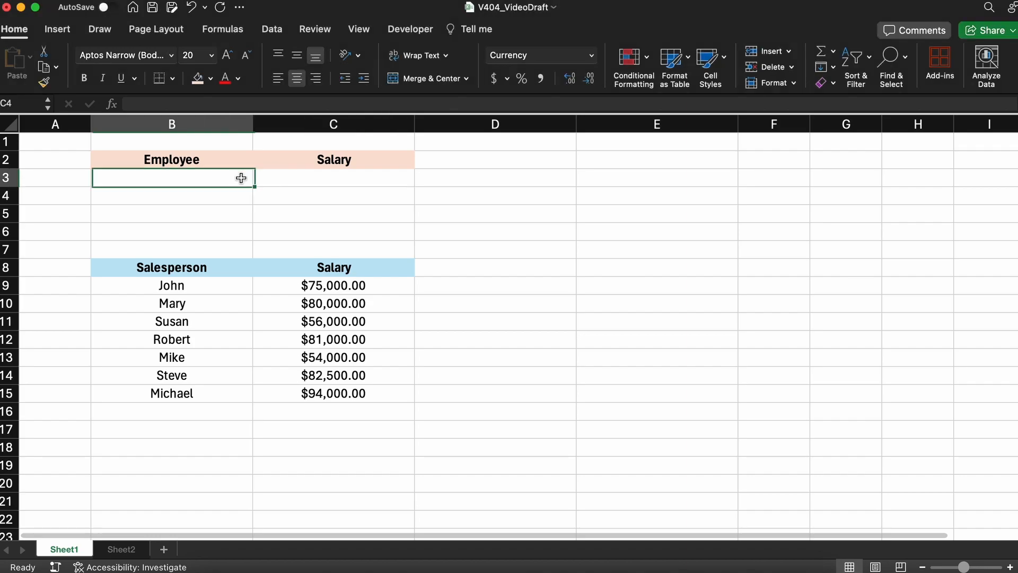
pyautogui.write('John')
pyautogui.press('Tab')
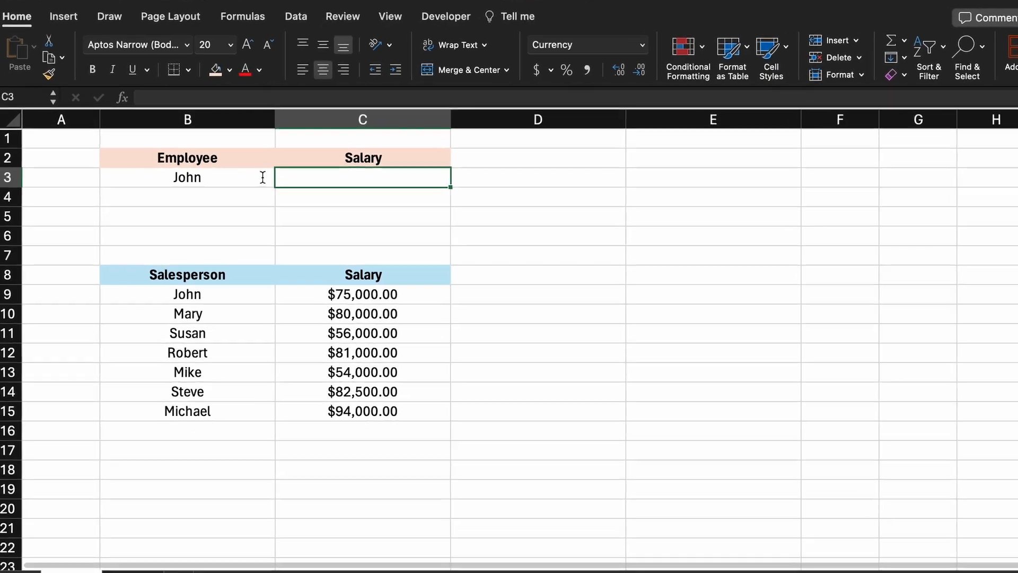
# Step: Enter an XLOOKUP formula in C3 with lookup value B3, lookup array B9:B15 and return array C9:C15
pyautogui.write('=')
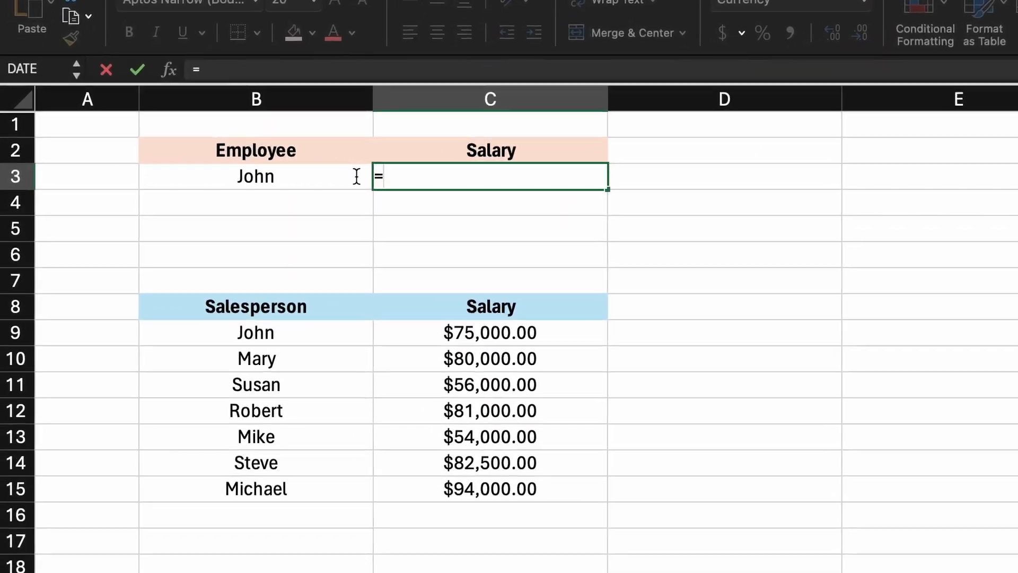
pyautogui.write('XL')
pyautogui.press('Tab')
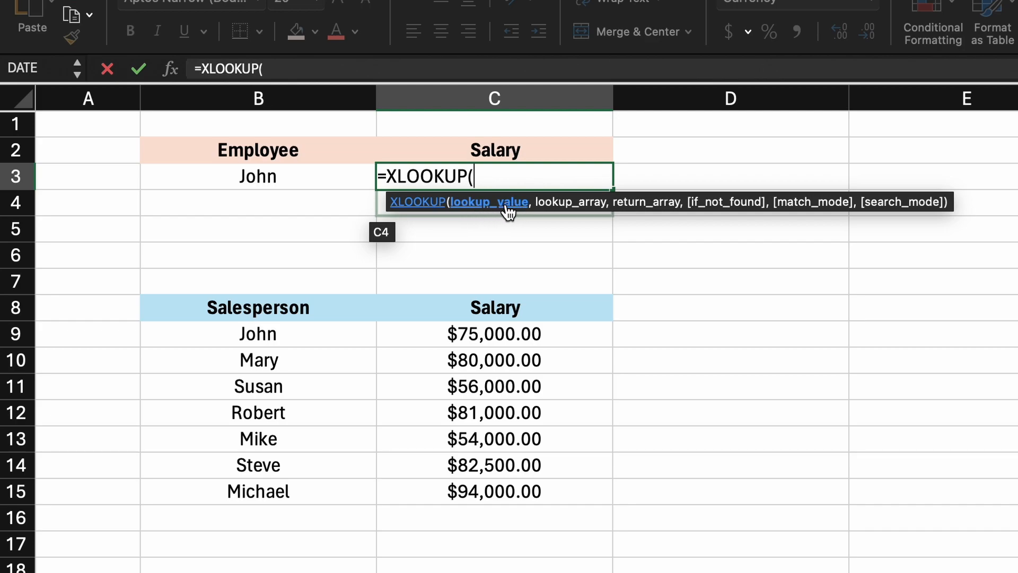
pyautogui.click(349, 171)
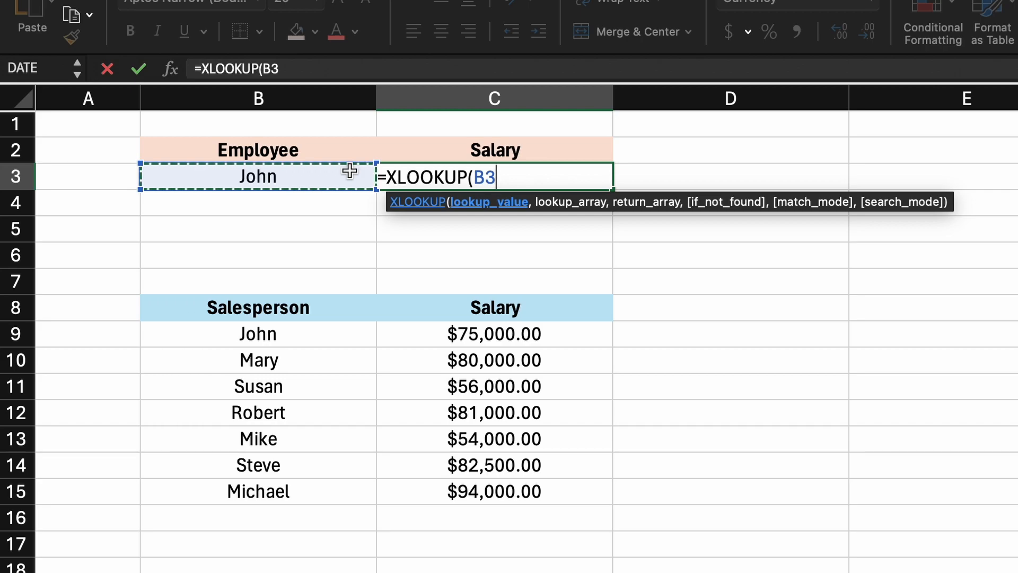
pyautogui.write(',')
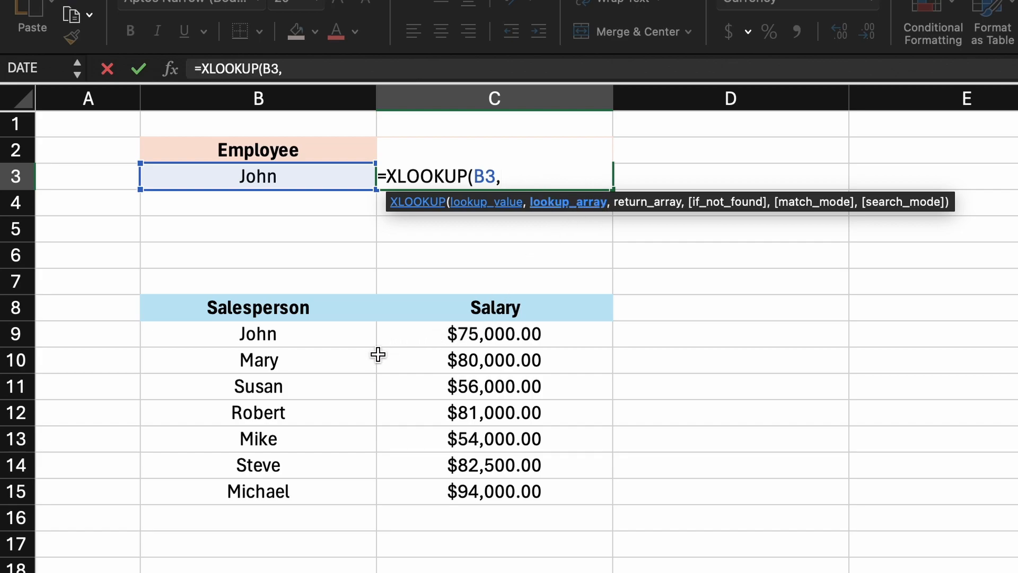
pyautogui.moveTo(354, 343); pyautogui.dragTo(340, 483)
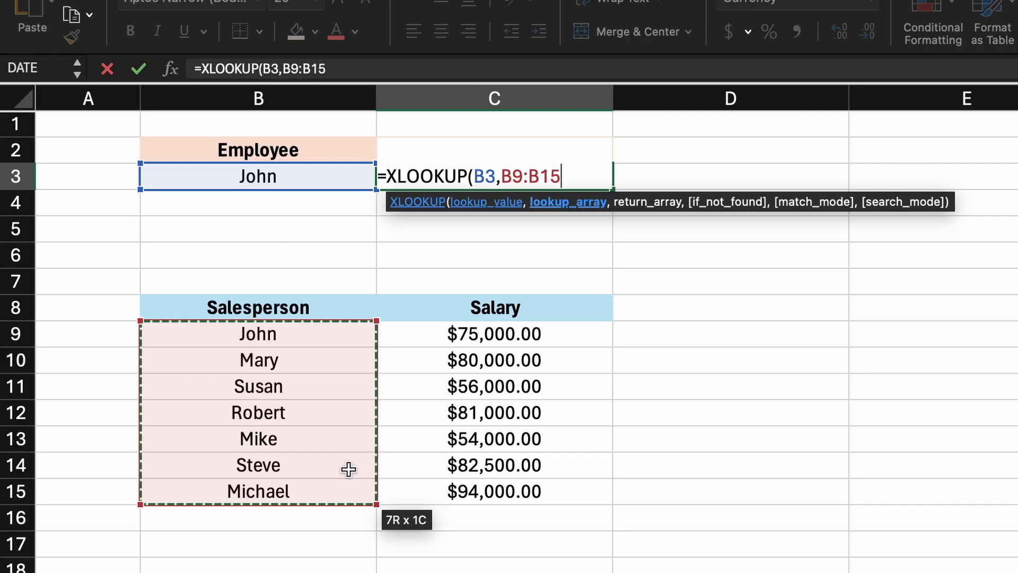
pyautogui.write(',')
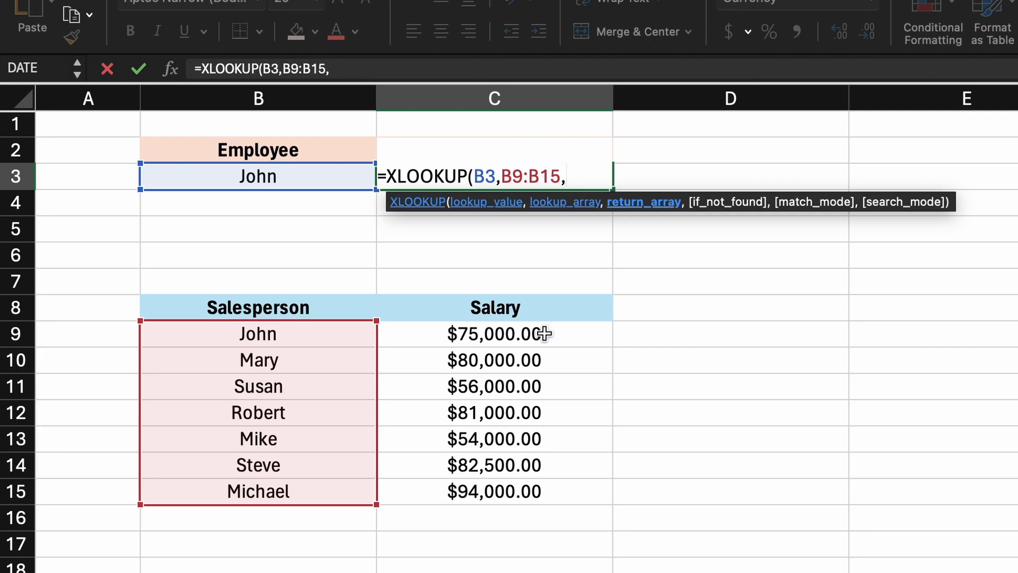
pyautogui.moveTo(545, 334); pyautogui.dragTo(539, 490)
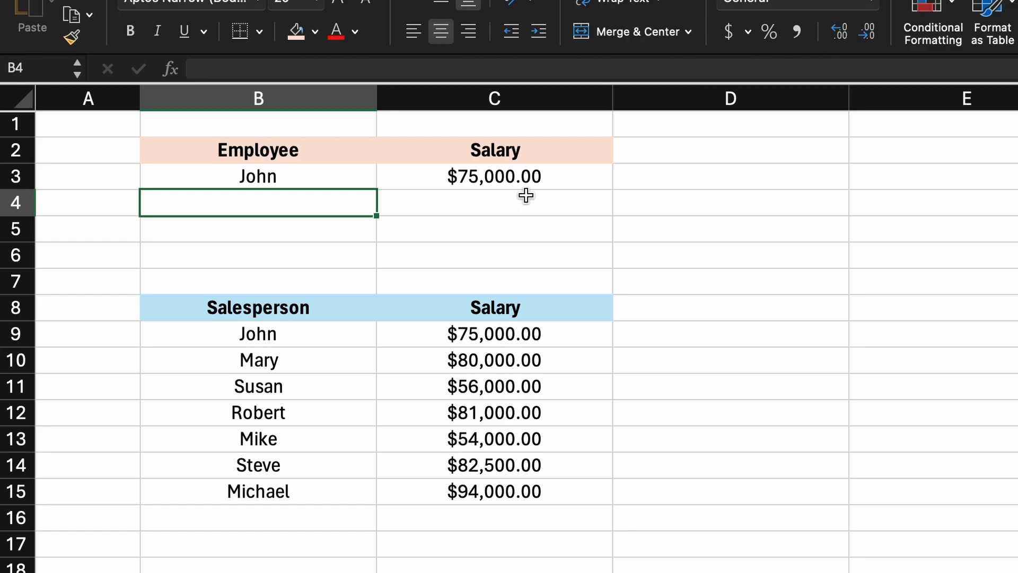
# Step: Test the salary lookup by replacing the name in B3 with the one from B13, followed by the one from B14
pyautogui.click(354, 180)
pyautogui.write('Mike')
pyautogui.press('Return')
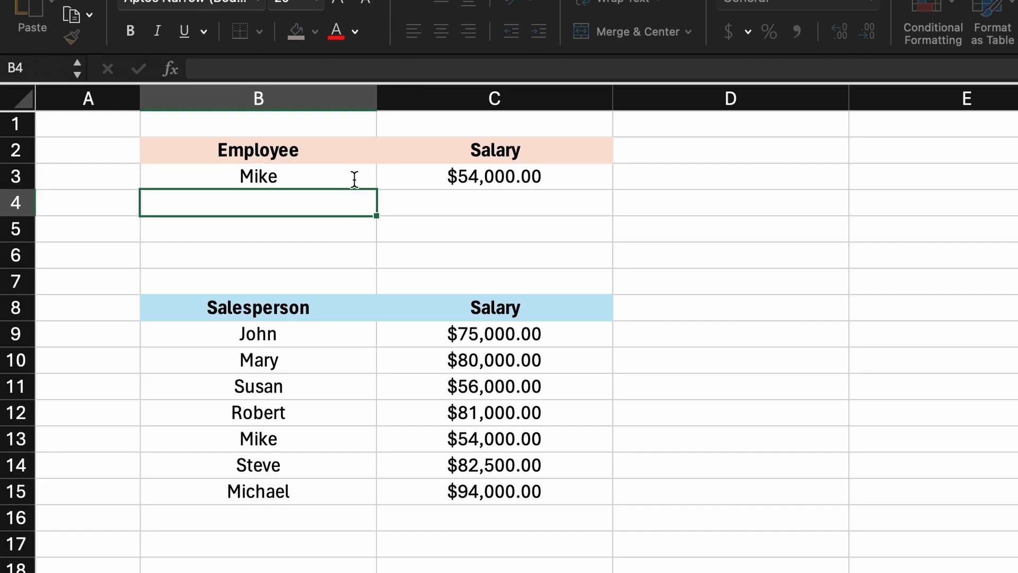
pyautogui.click(353, 180)
pyautogui.write('Steve')
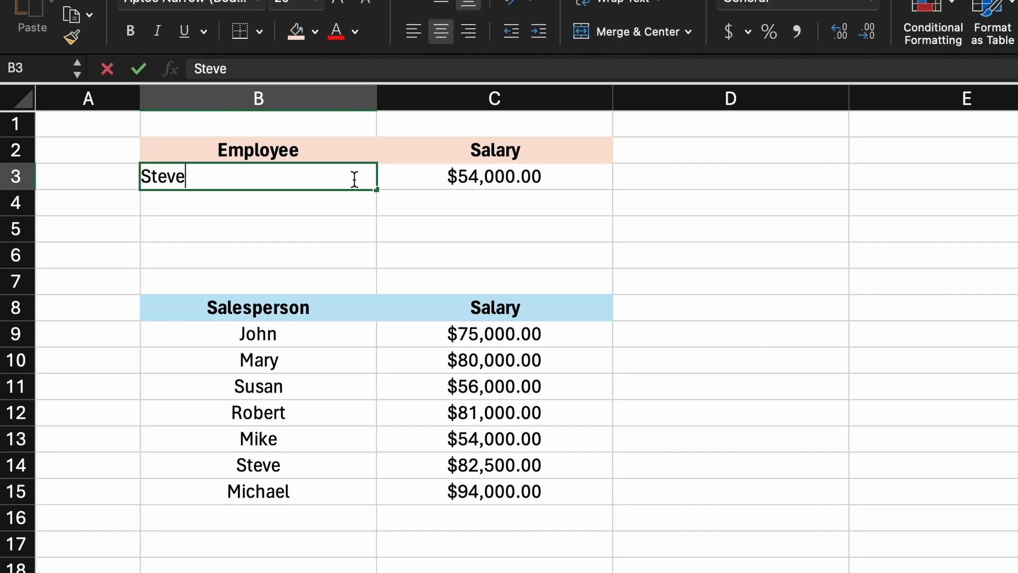
pyautogui.press('Return')
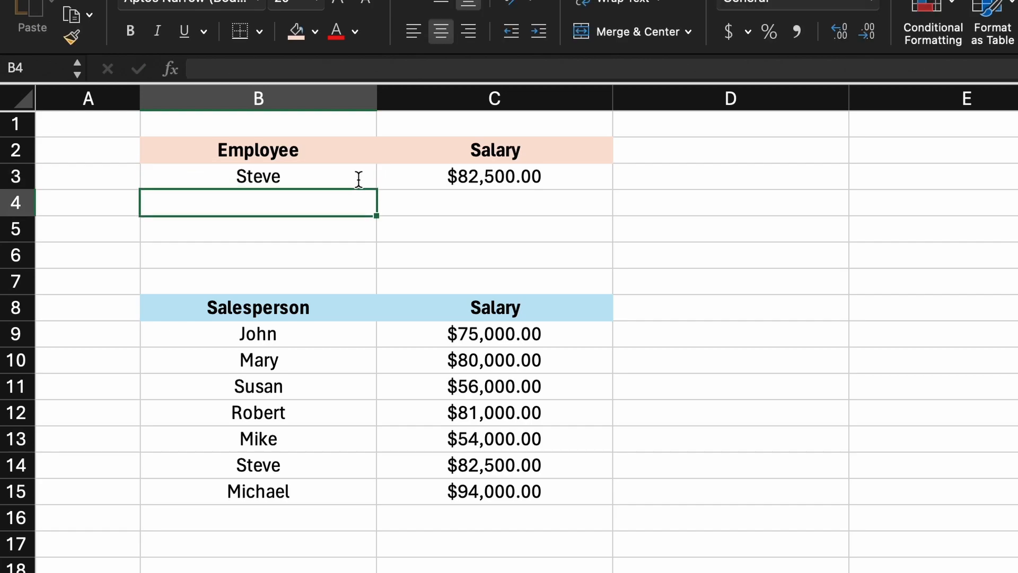
# Step: Add "Employee Not Found" as the if_not_found argument of the XLOOKUP formula in C3
pyautogui.click(404, 177)
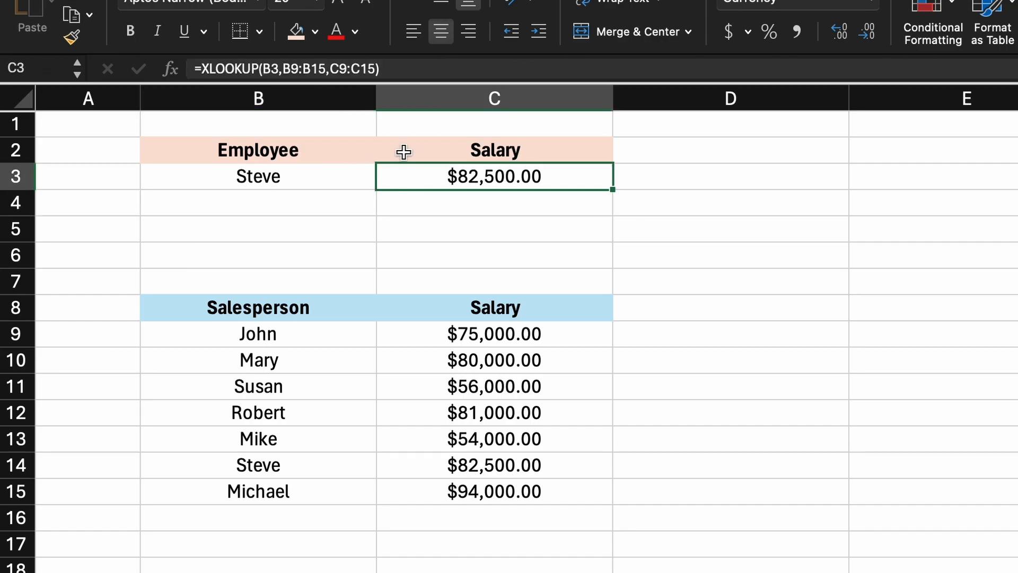
pyautogui.click(397, 68)
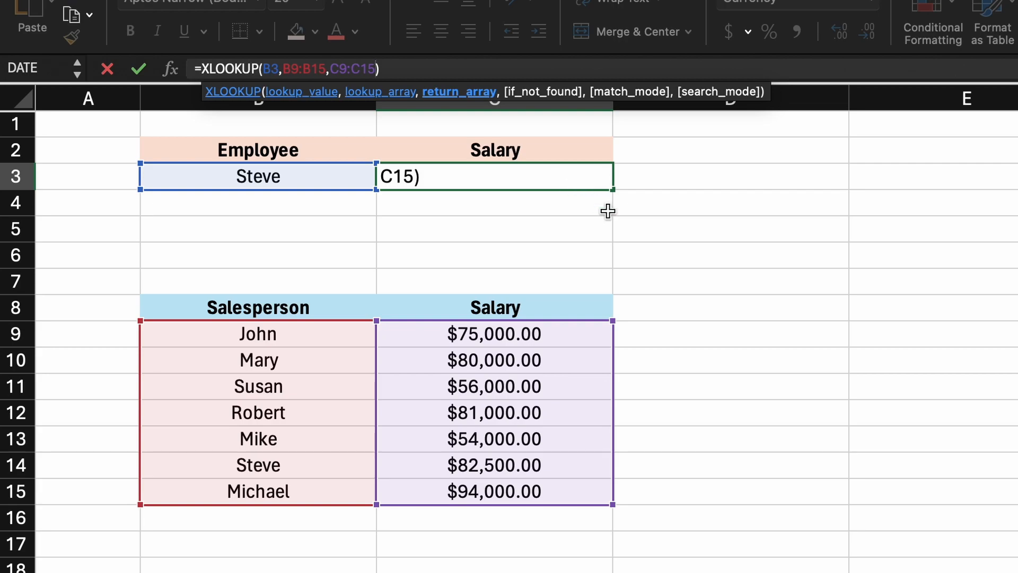
pyautogui.write(',')
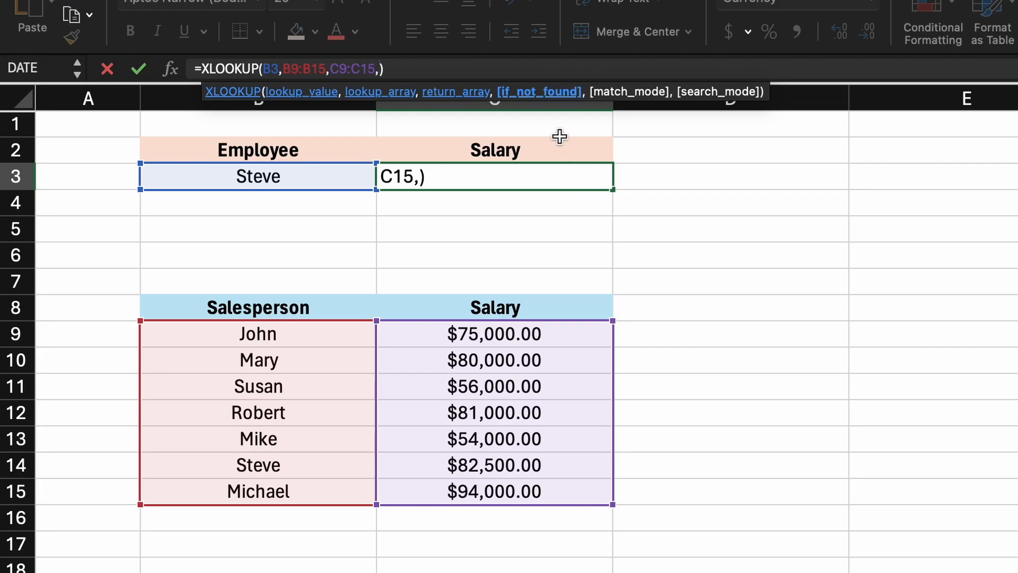
pyautogui.write('"Employe')
pyautogui.write('e Not Fou')
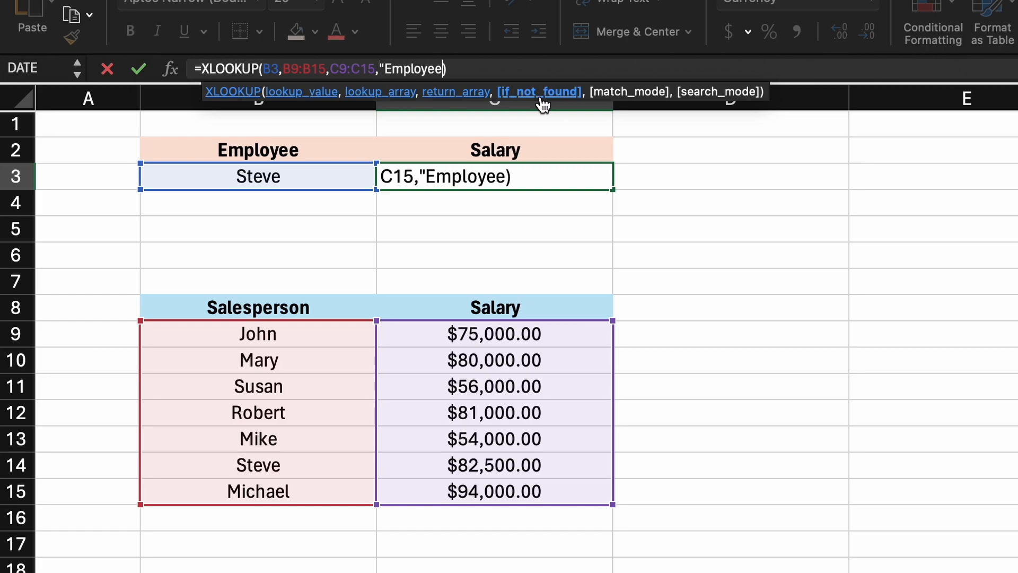
pyautogui.write('nd"')
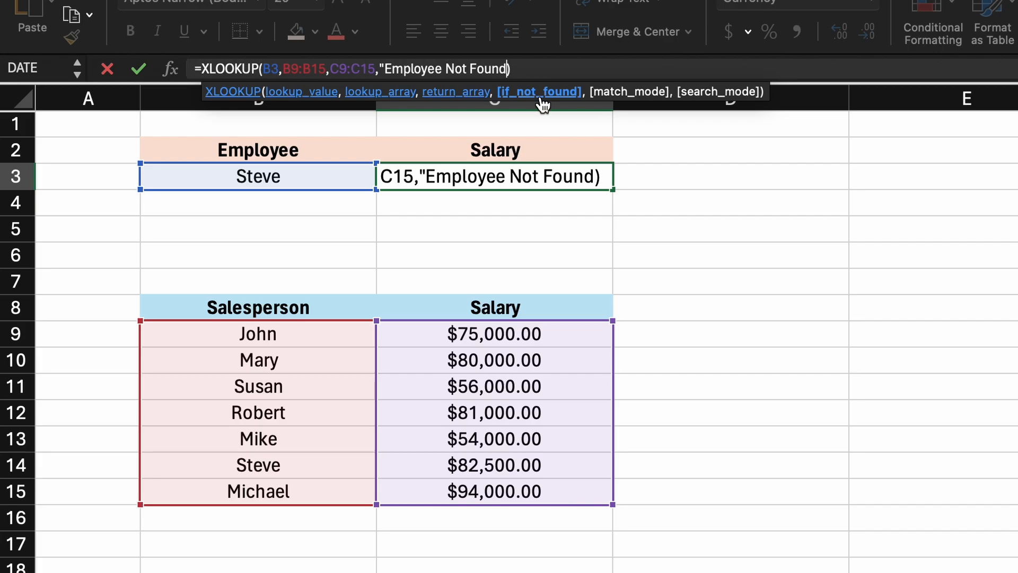
pyautogui.press('Return')
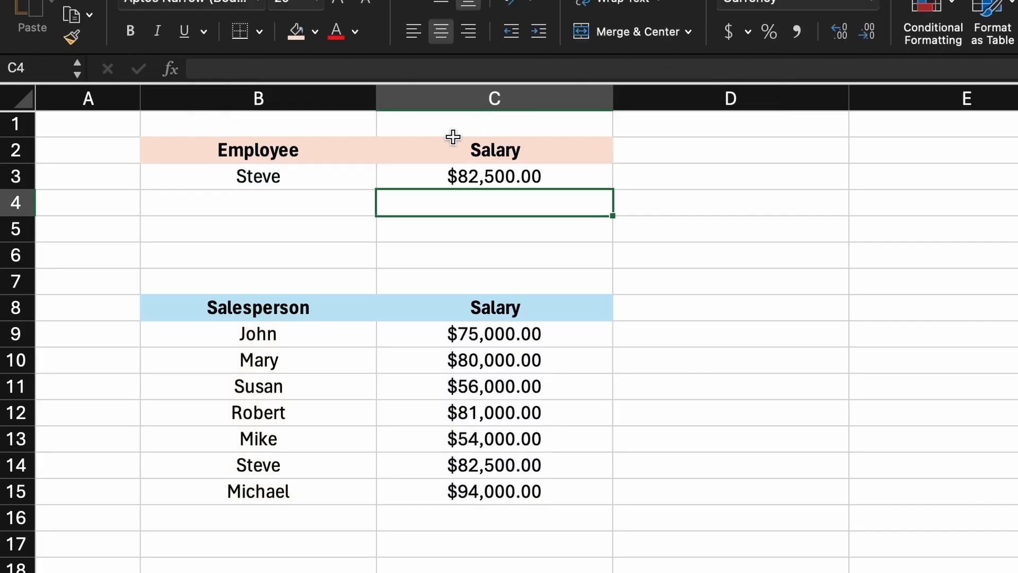
# Step: Replace the employee name in B3 with a name missing from the salesperson list
pyautogui.click(346, 167)
pyautogui.write('Martin')
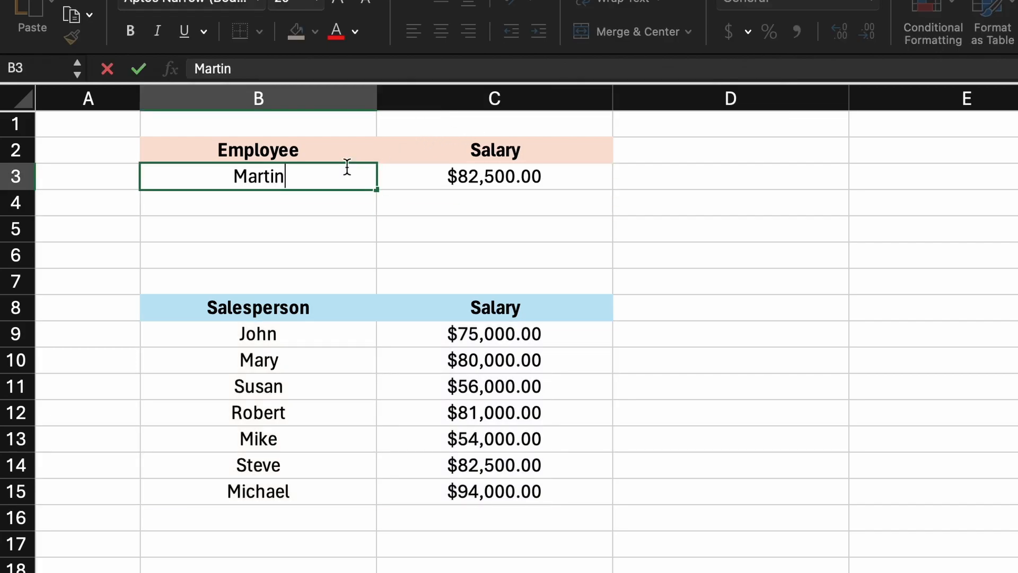
pyautogui.press('Return')
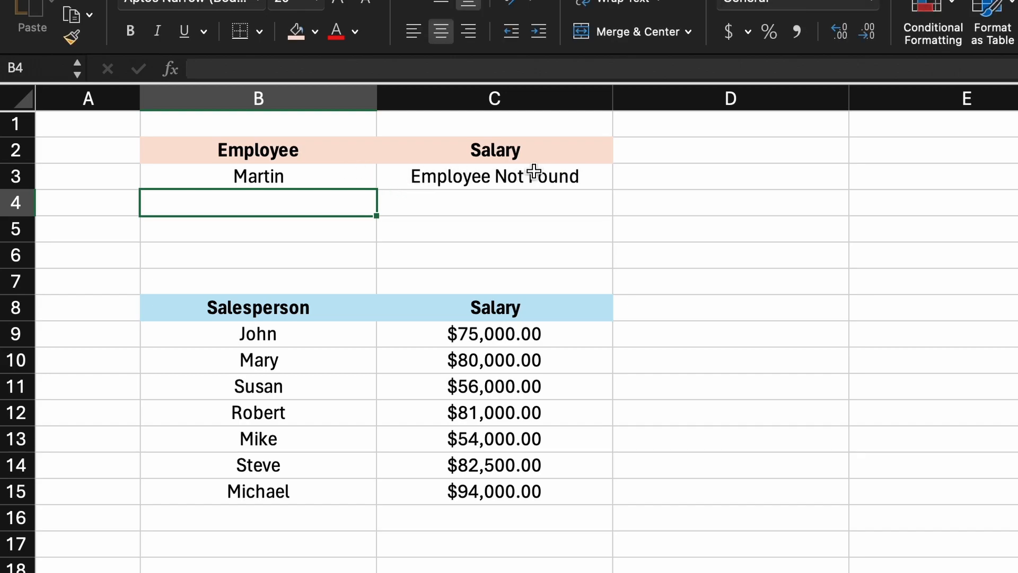
# Step: Enter a salary of 75000 in cell C4 as the value for a reverse lookup
pyautogui.click(403, 208)
pyautogui.write('75000')
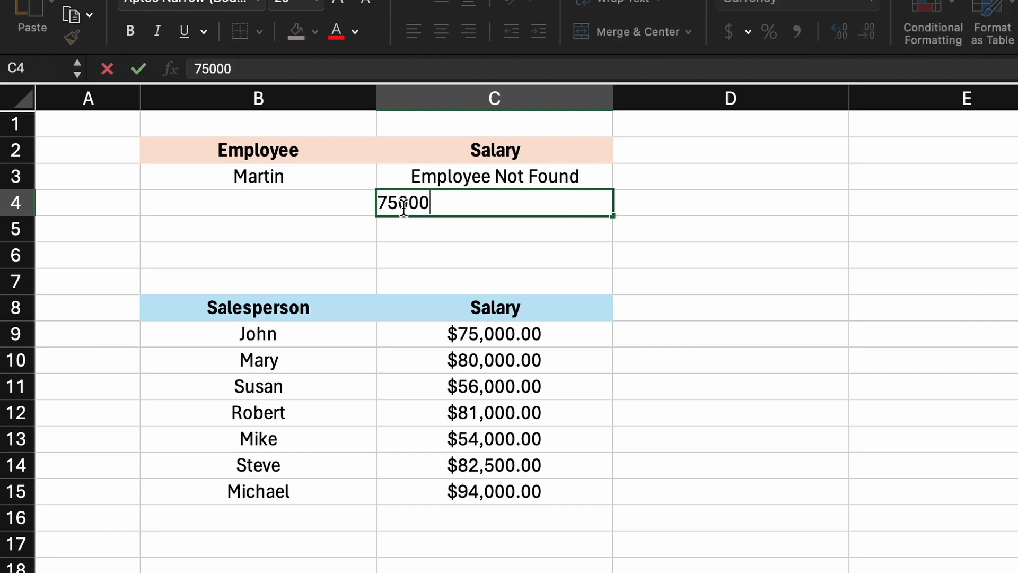
pyautogui.press('Return')
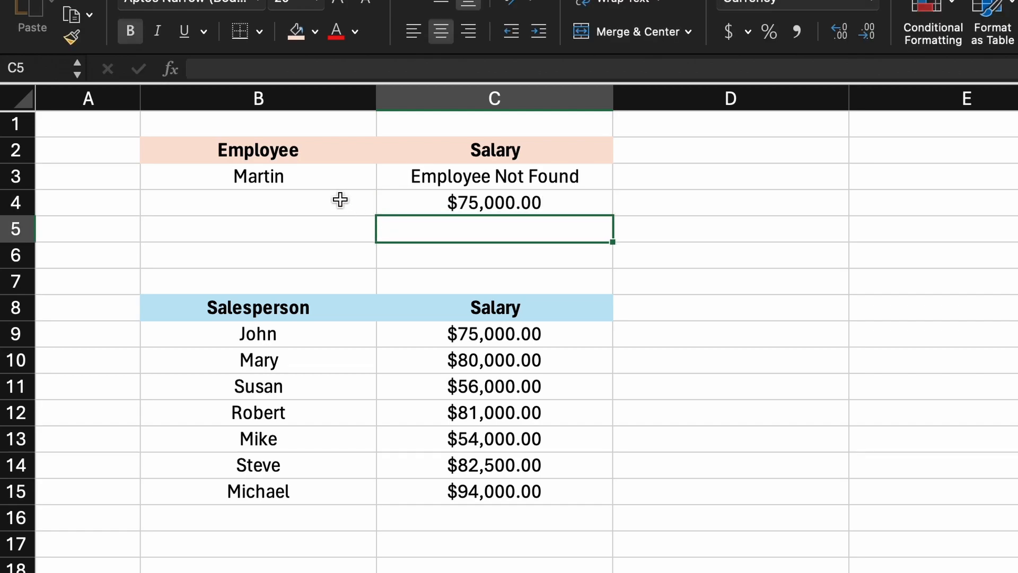
# Step: Start an XLOOKUP formula in B4 with lookup value C4, lookup array C9:C15 and return array B9:B15
pyautogui.click(340, 200)
pyautogui.write('=XL')
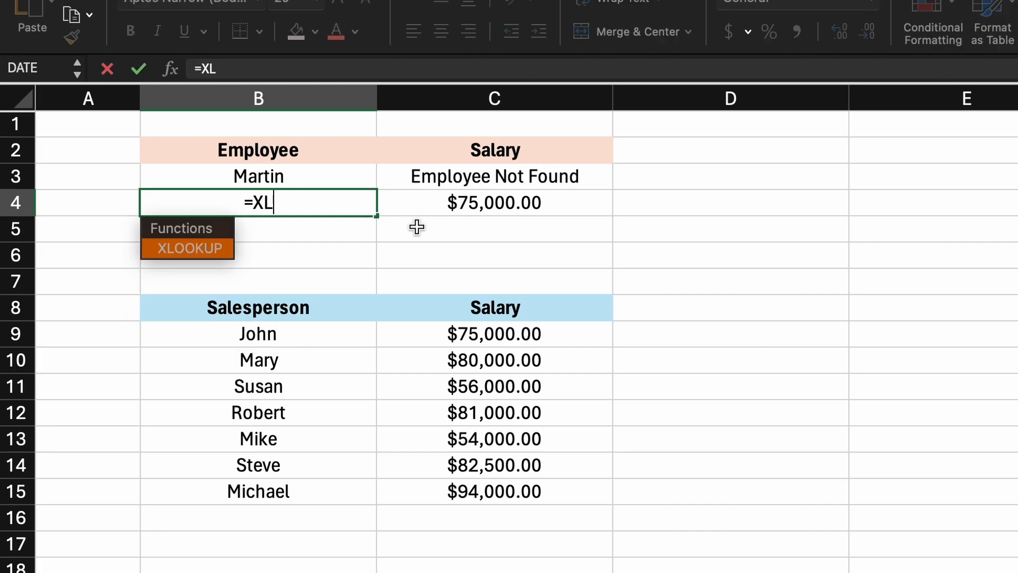
pyautogui.press('Tab')
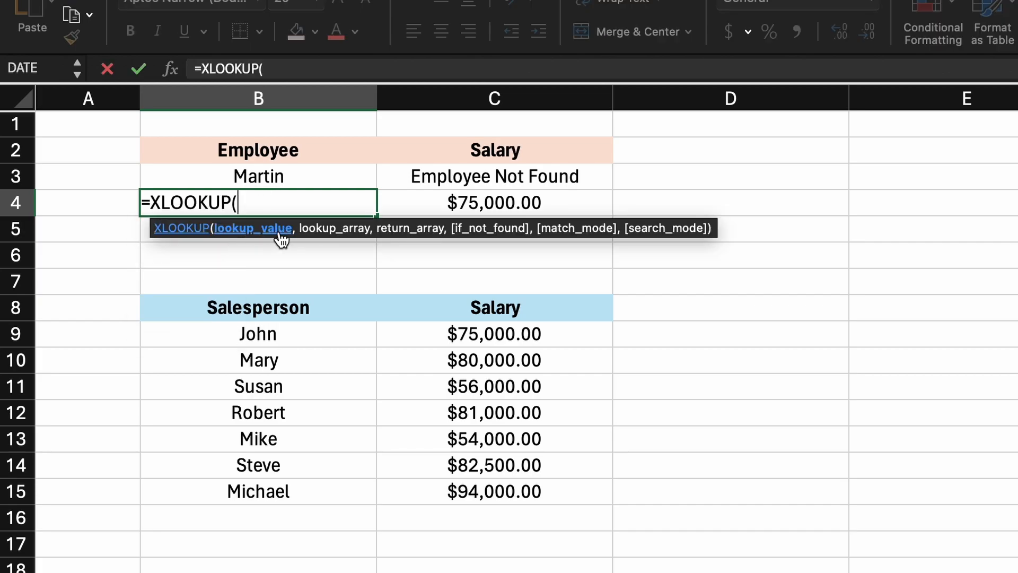
pyautogui.click(422, 201)
pyautogui.write(',')
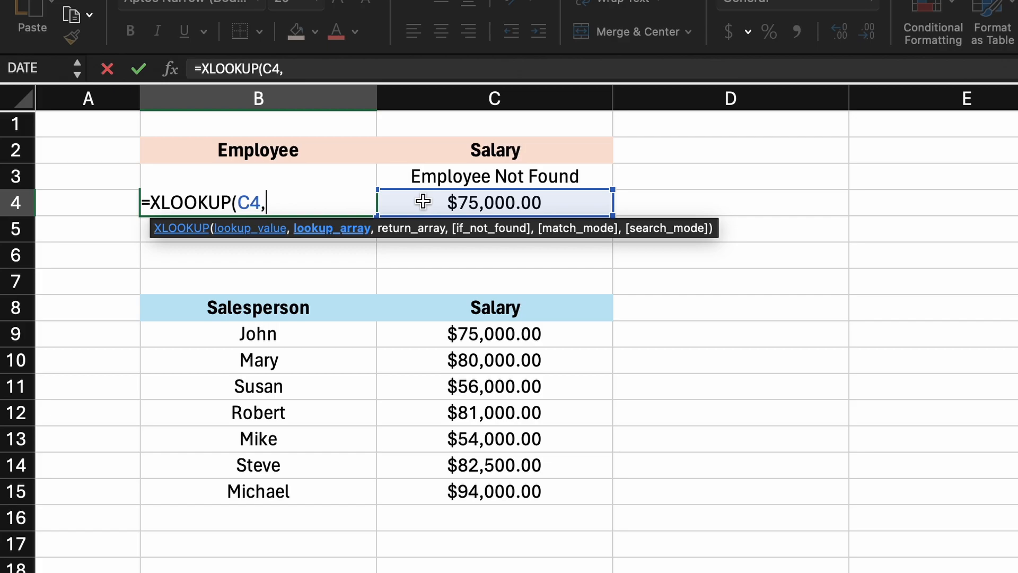
pyautogui.moveTo(450, 333); pyautogui.dragTo(451, 486)
pyautogui.write(',')
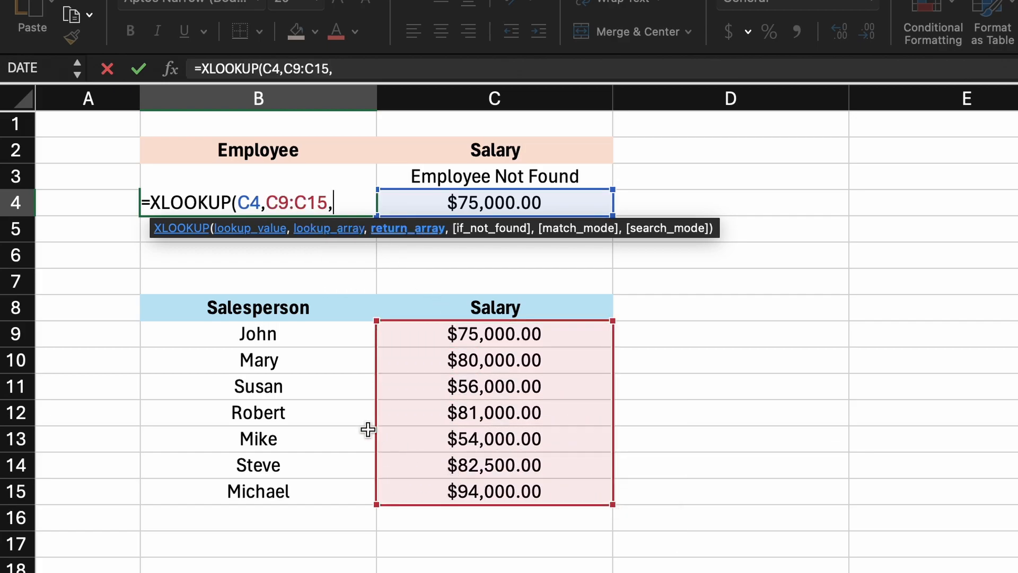
pyautogui.click(326, 339)
pyautogui.moveTo(326, 340); pyautogui.dragTo(327, 486)
# Step: Leave the if_not_found argument empty, set the match mode to 0 for an exact match, and complete the formula in B4
pyautogui.write(',')
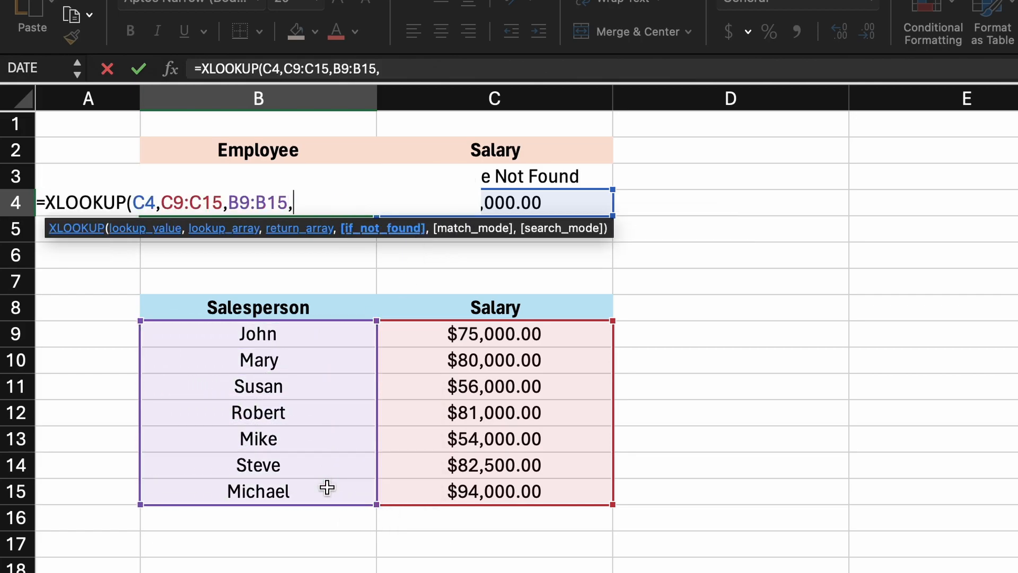
pyautogui.write(',')
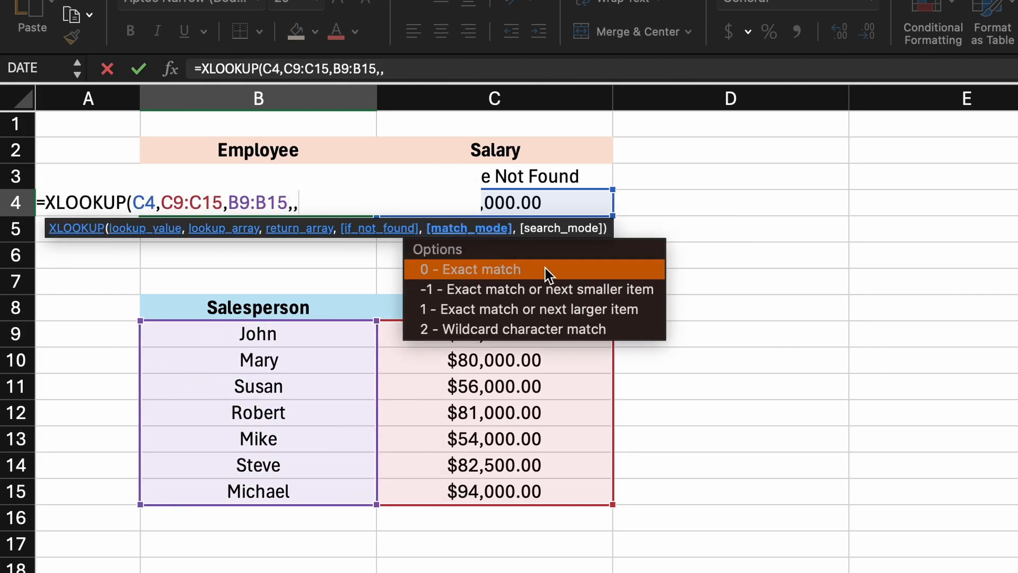
pyautogui.write('0)')
pyautogui.press('Return')
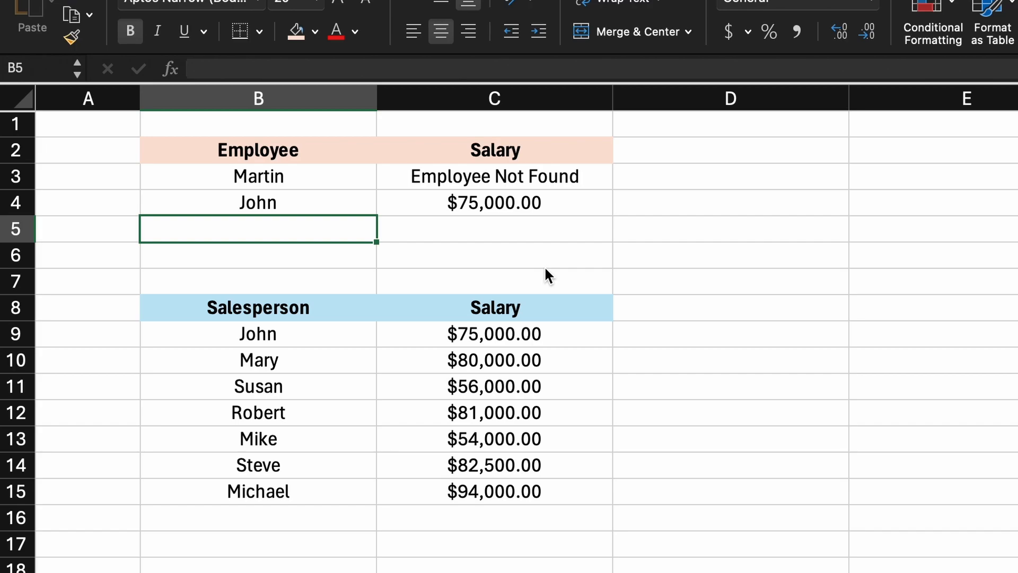
# Step: Set the lookup salary in cell C4 to 74500
pyautogui.click(542, 208)
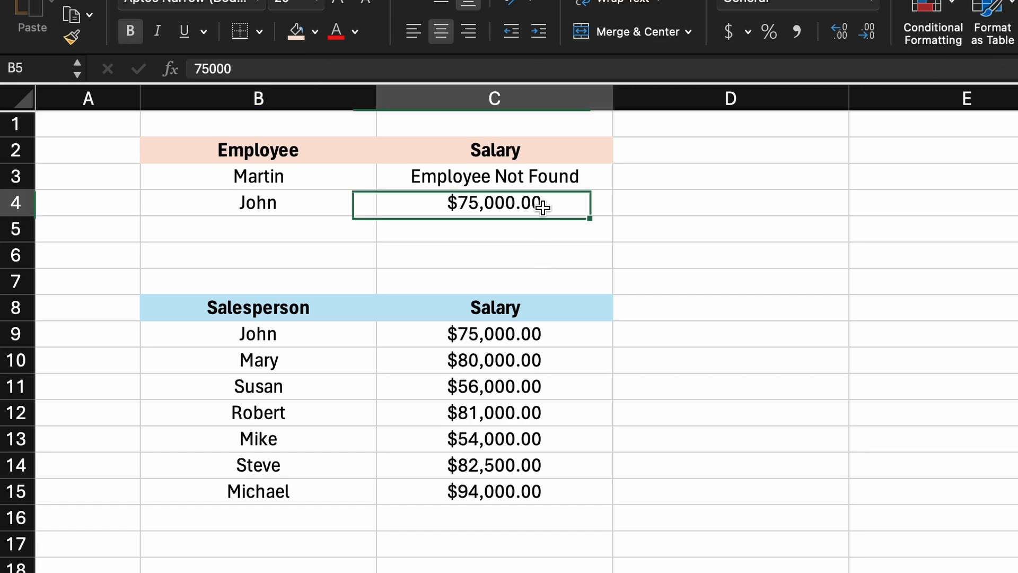
pyautogui.press('BackSpace')
pyautogui.write('74500')
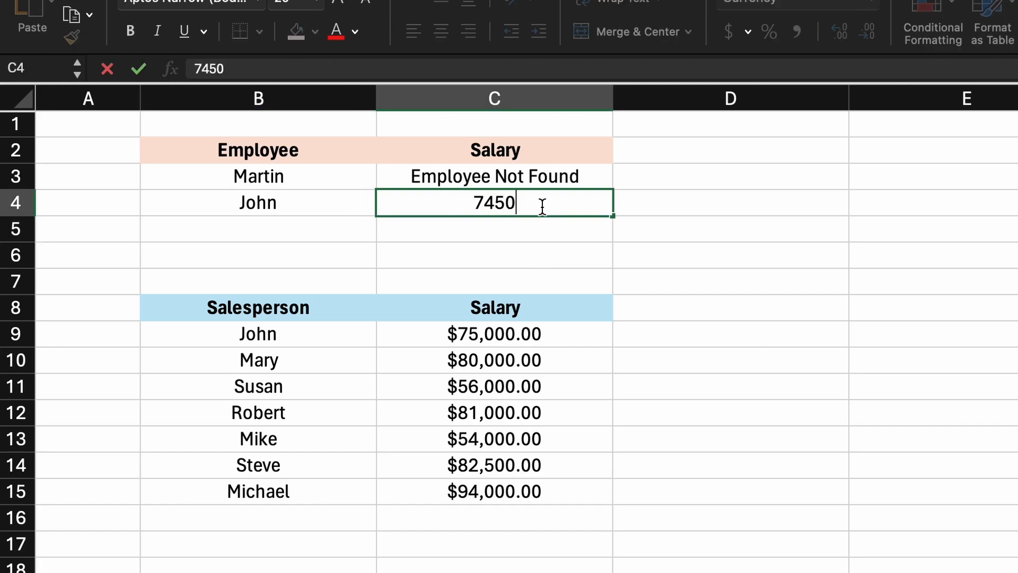
pyautogui.press('Return')
# Step: Change the match mode of the XLOOKUP formula in B4 to 1, exact match or next larger item
pyautogui.click(352, 200)
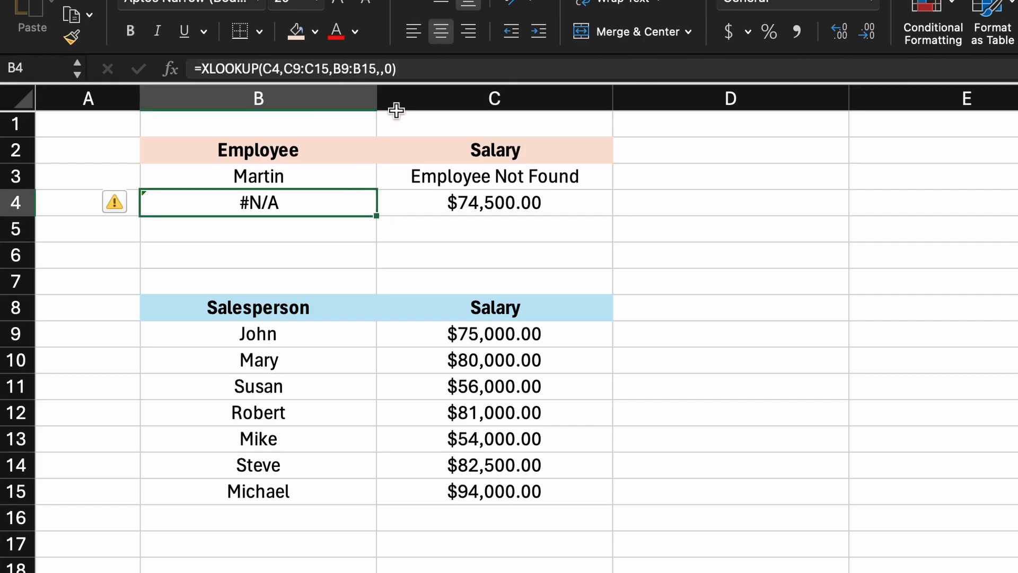
pyautogui.click(394, 69)
pyautogui.press('BackSpace')
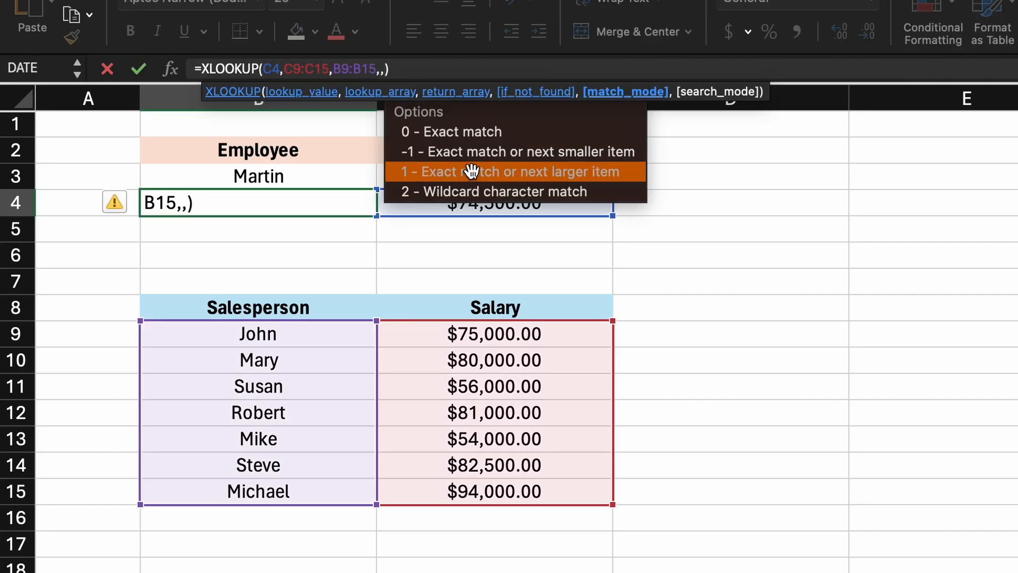
pyautogui.doubleClick(510, 171)
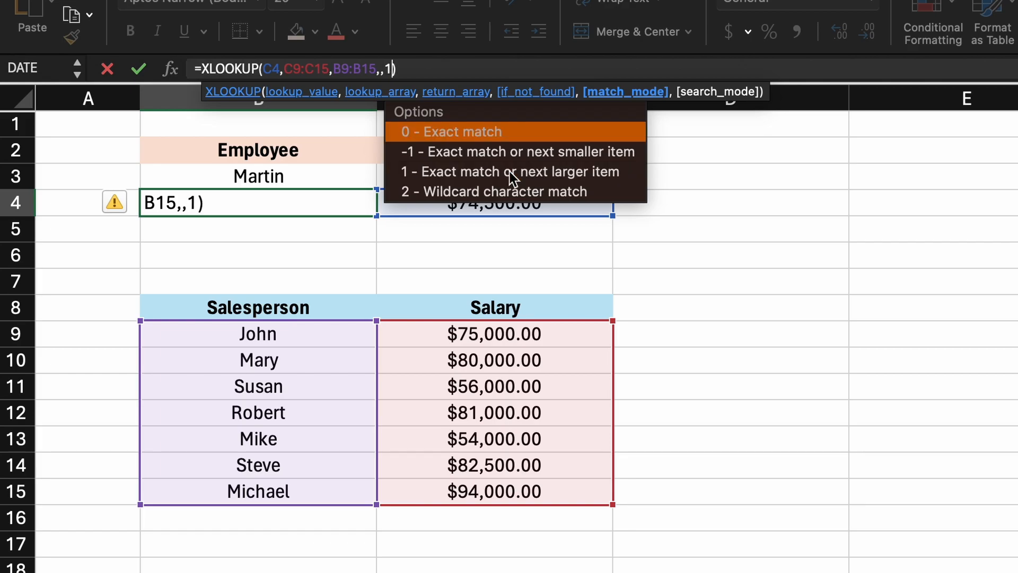
pyautogui.press('Return')
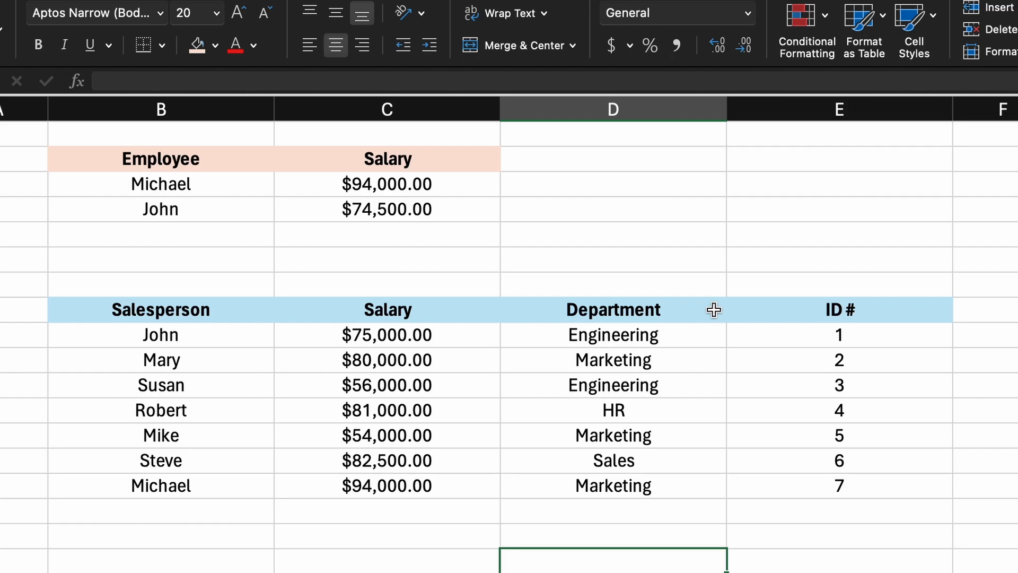
# Step: Copy the Department and ID # headers into D2:E2 and give them the same light orange fill as the Employee and Salary headers
pyautogui.moveTo(714, 309); pyautogui.dragTo(750, 309)
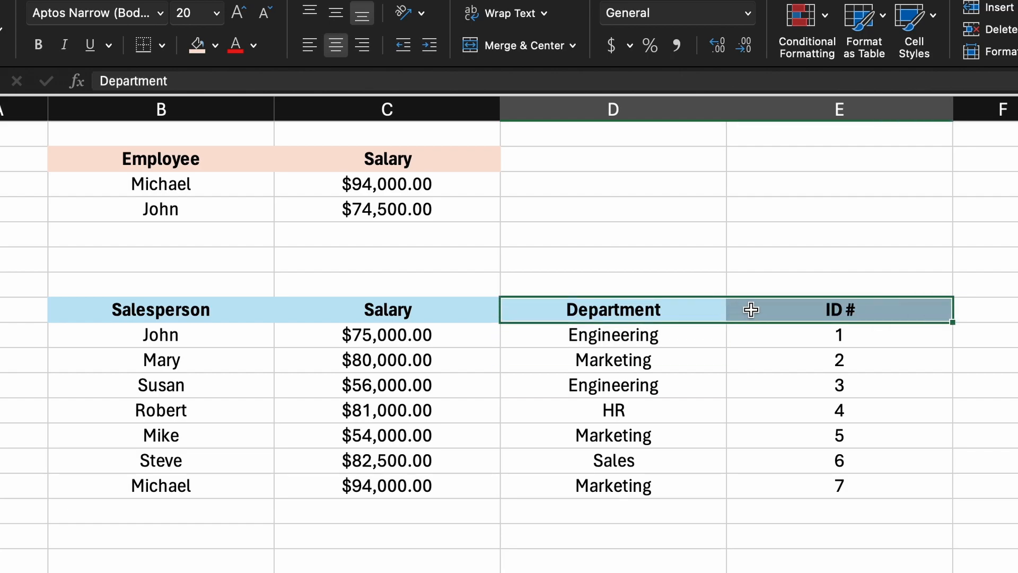
pyautogui.press('super+c')
pyautogui.click(662, 160)
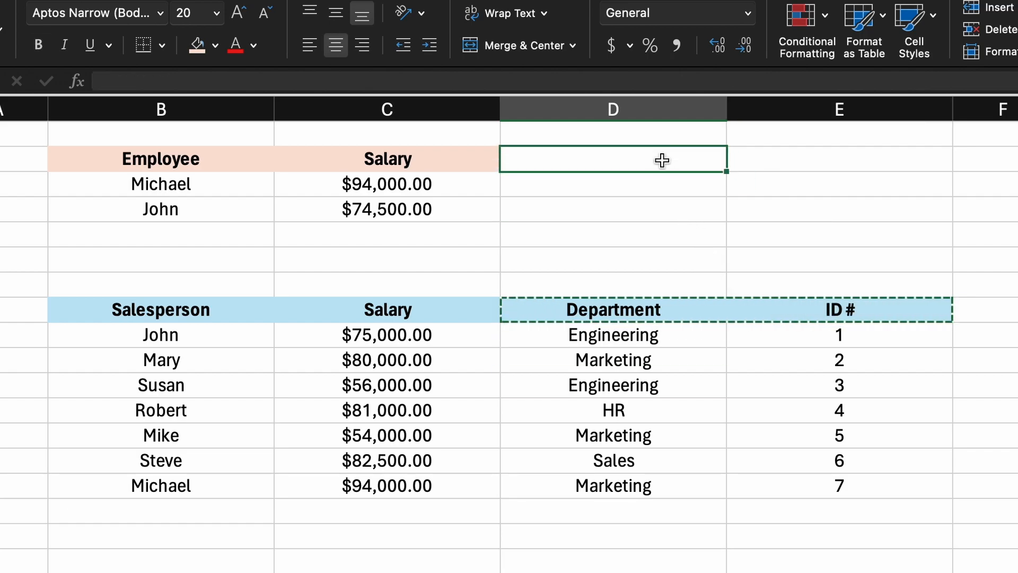
pyautogui.press('super+v')
pyautogui.click(196, 45)
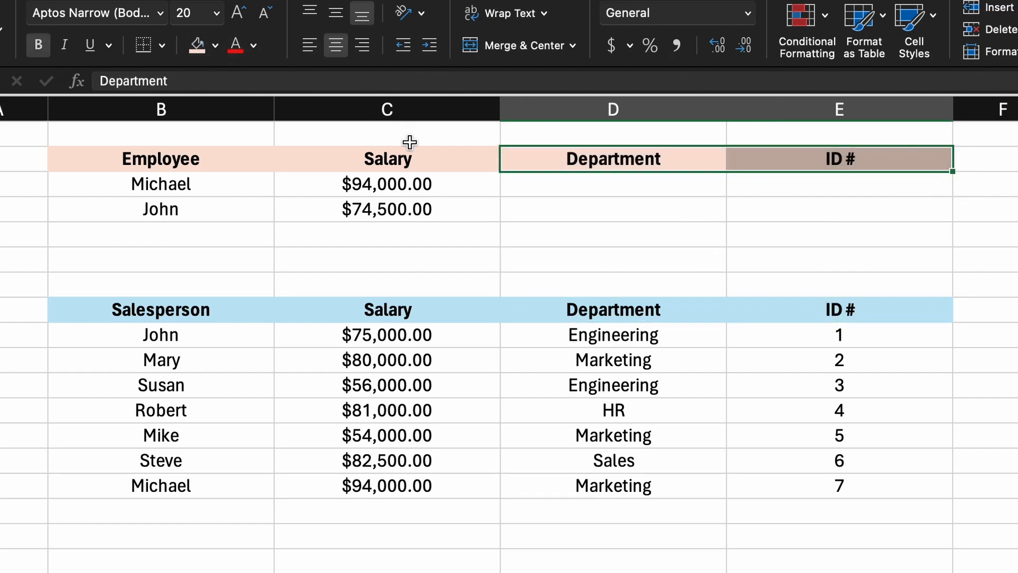
# Step: Extend the return array of the XLOOKUP formula in C3 to C9:E15 so it covers salary, department and ID #
pyautogui.click(404, 185)
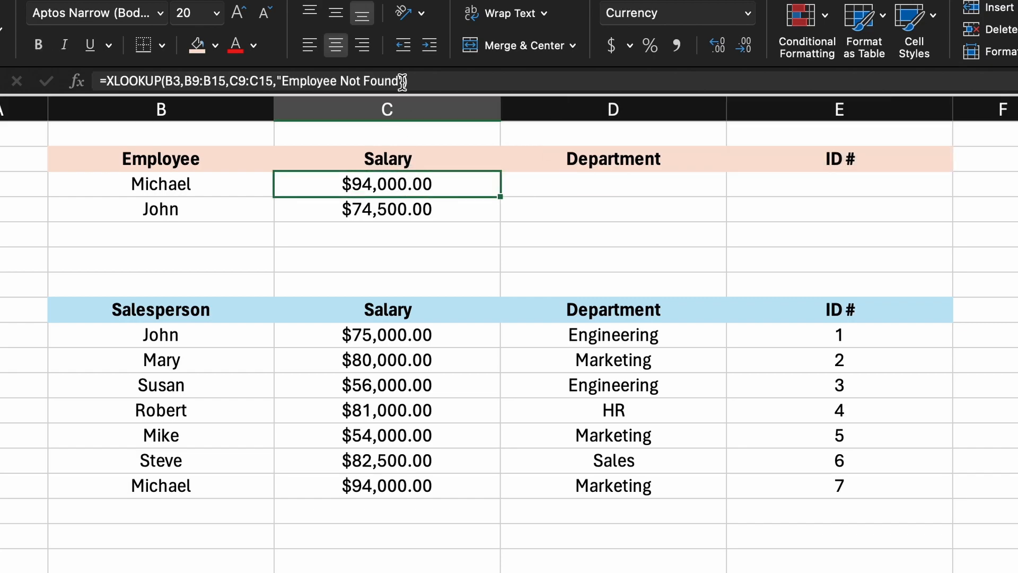
pyautogui.click(405, 81)
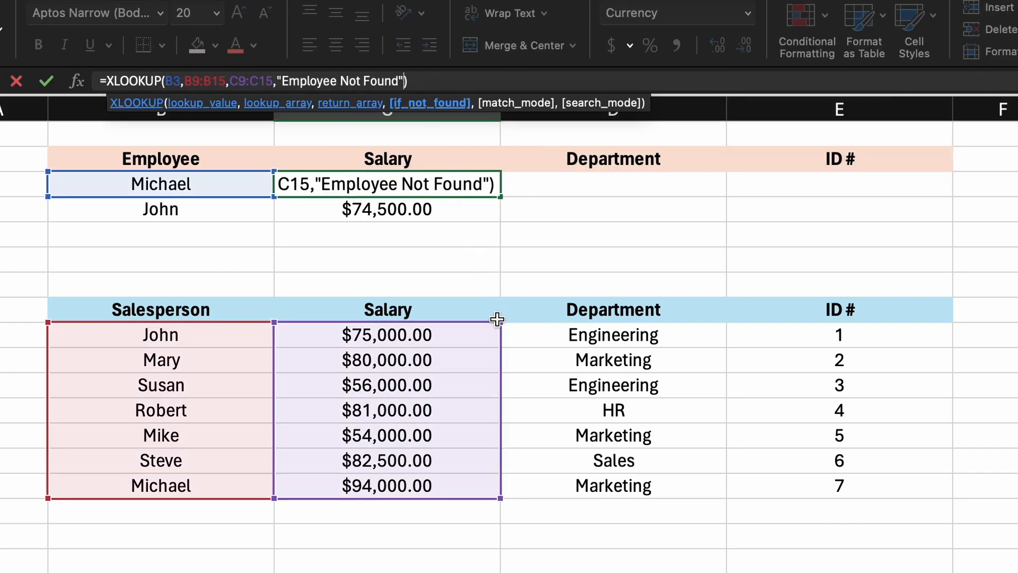
pyautogui.moveTo(500, 321); pyautogui.dragTo(878, 330)
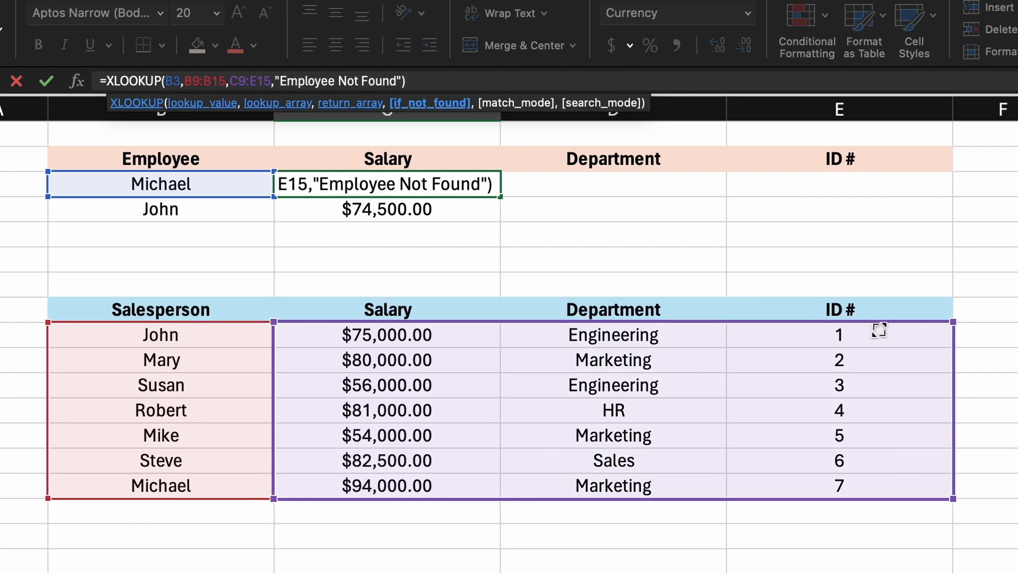
pyautogui.press('Return')
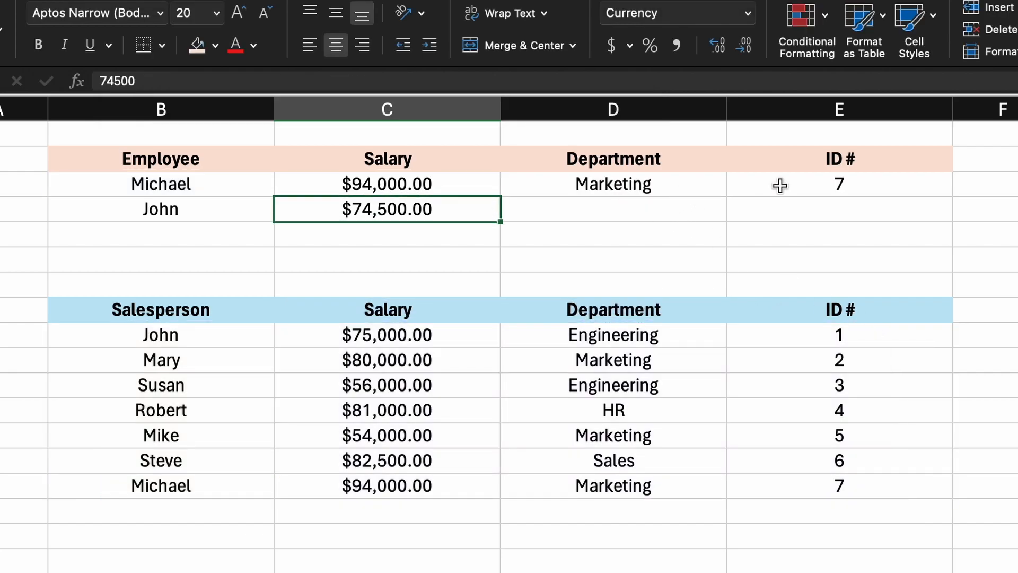
# Step: Test the multi-column lookup by entering the salesperson name from B9 in B3, followed by the name from B13
pyautogui.click(233, 176)
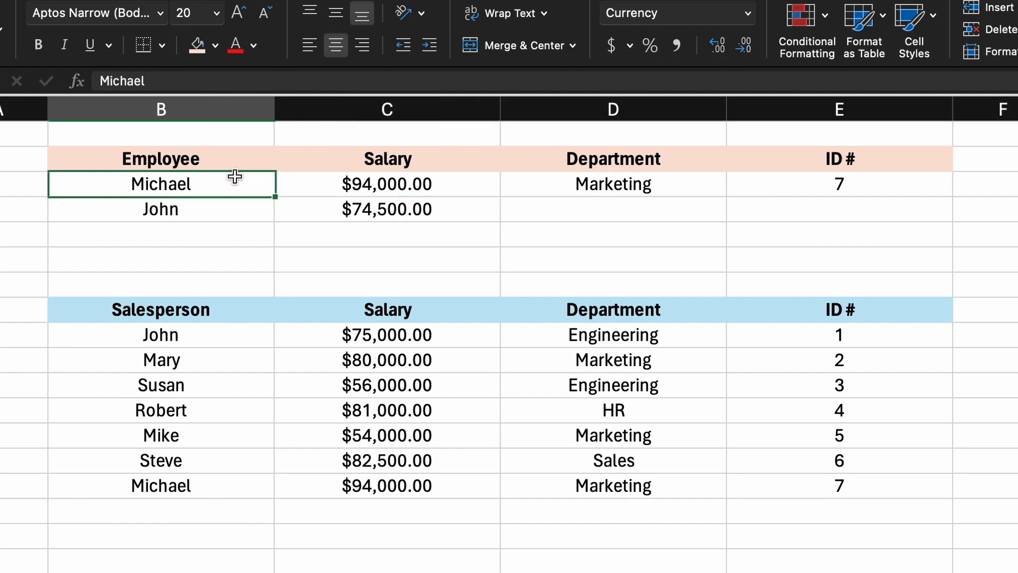
pyautogui.write('Joh')
pyautogui.press('Return')
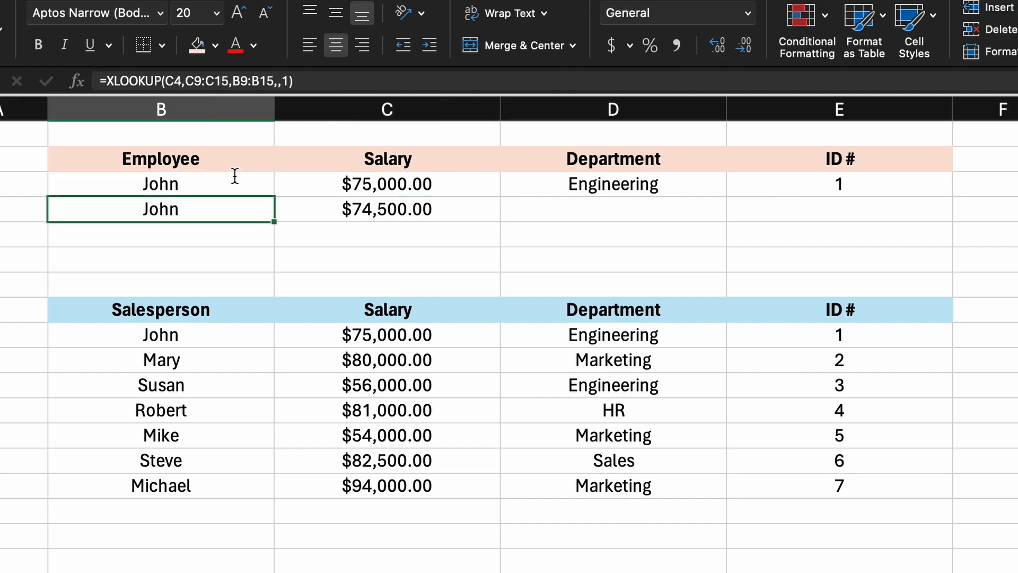
pyautogui.click(235, 176)
pyautogui.write('Mike')
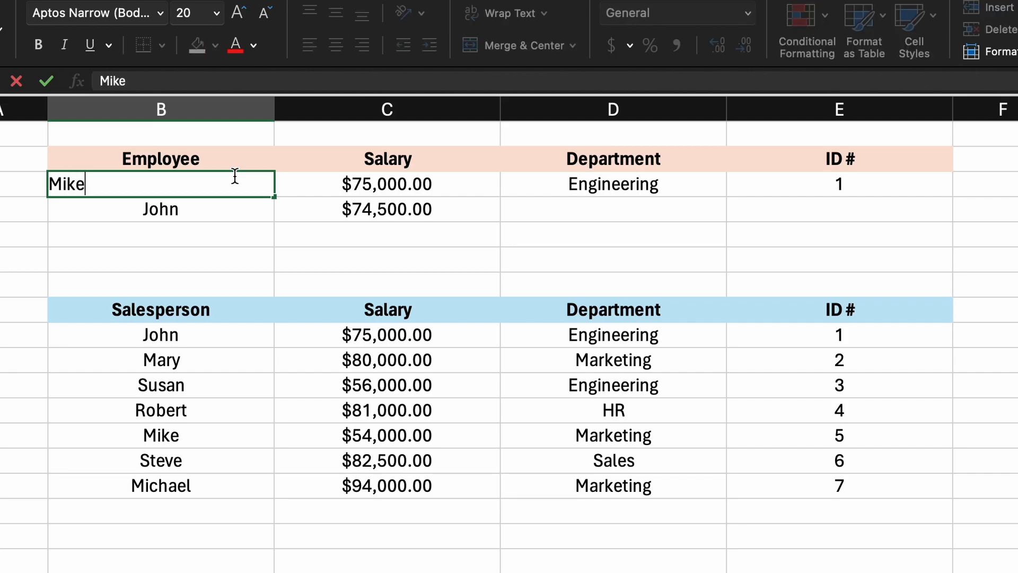
pyautogui.press('Return')
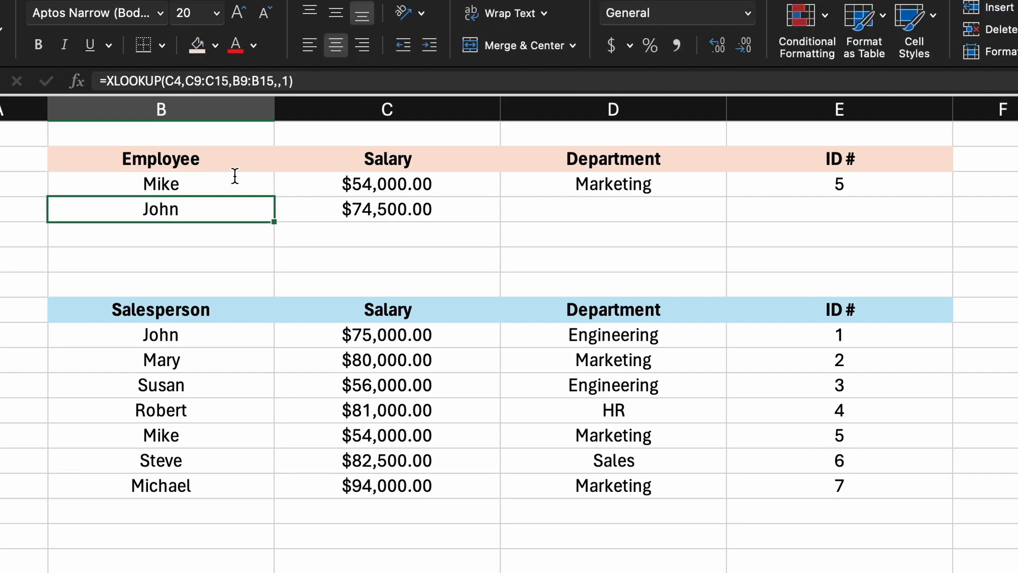